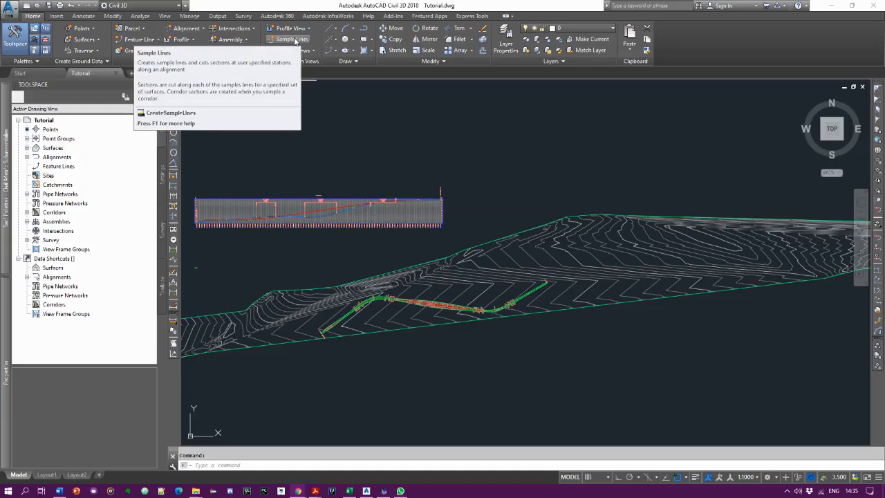
- Start creating sample lines along alignment HA and name the sample line group "SL - Crossections"
{"action": "left_click", "coordinate": [290, 40]}
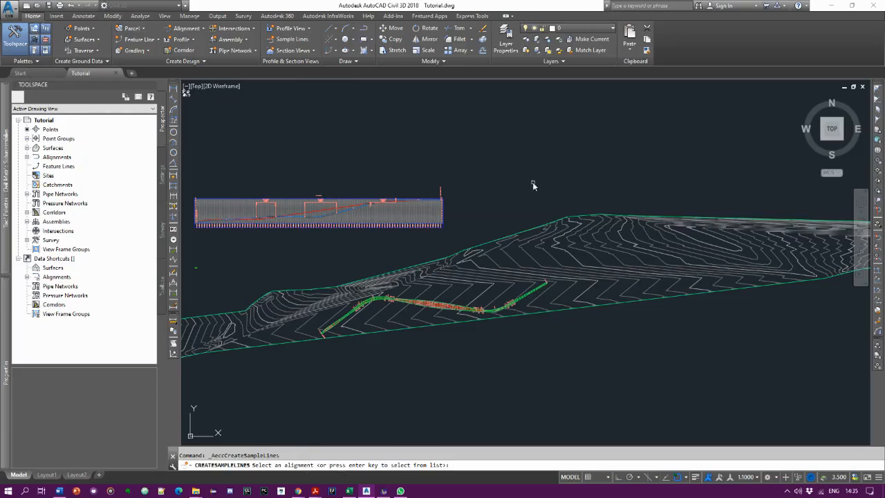
{"action": "key", "text": "Return"}
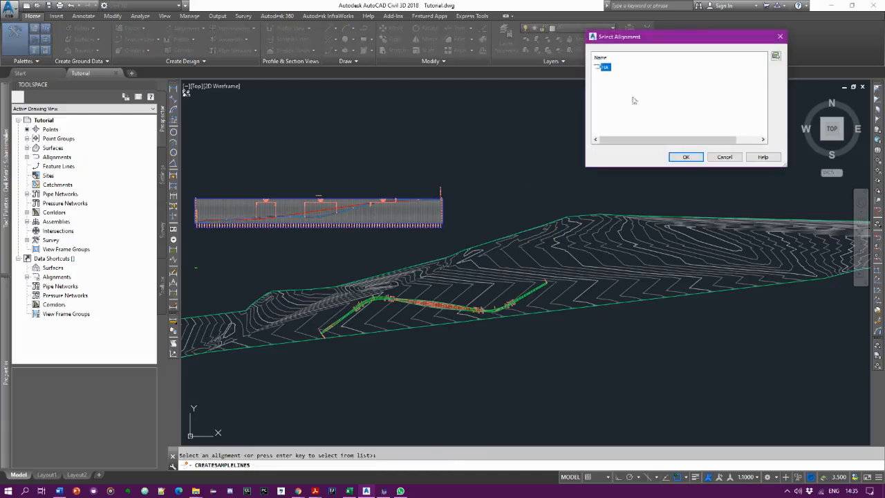
{"action": "left_click", "coordinate": [684, 158]}
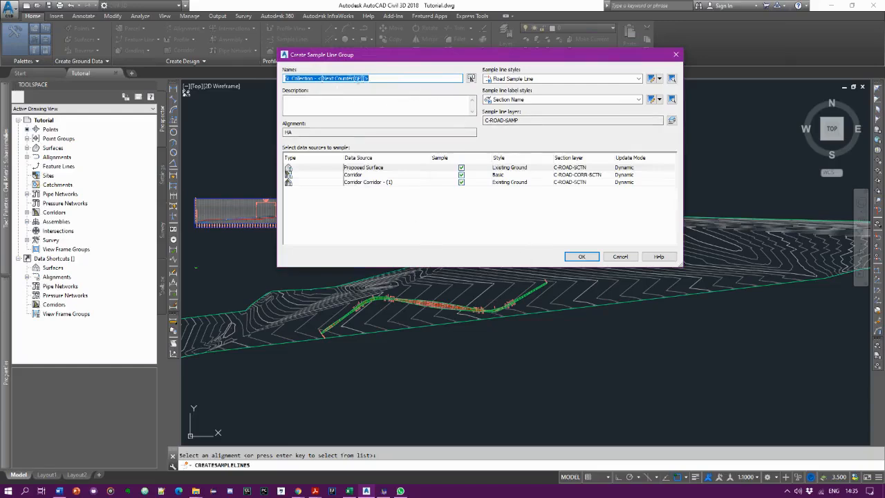
{"action": "left_click_drag", "start_coordinate": [379, 78], "coordinate": [294, 80]}
{"action": "type", "text": "- Crossections"}
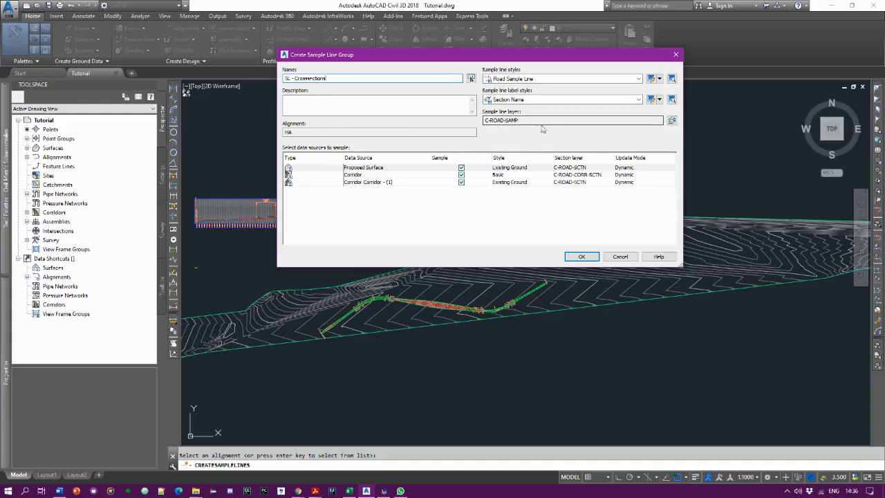
- Add the suffix "- crossections" to the sample line layer C-ROAD-SAMP
{"action": "left_click", "coordinate": [672, 121]}
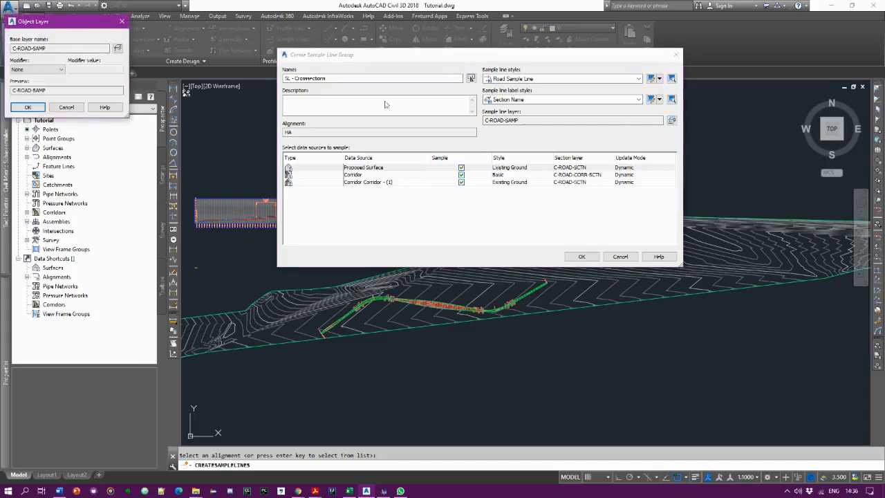
{"action": "left_click", "coordinate": [52, 69]}
{"action": "left_click", "coordinate": [43, 90]}
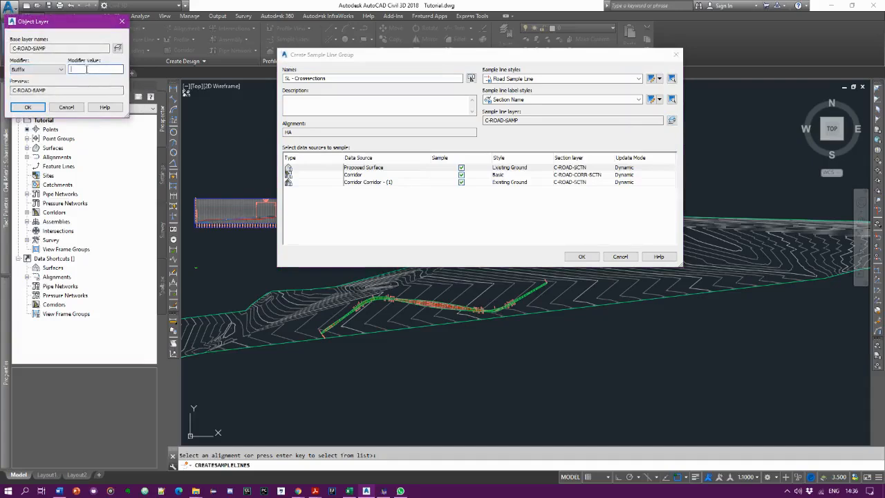
{"action": "left_click", "coordinate": [86, 70]}
{"action": "type", "text": "-crossections"}
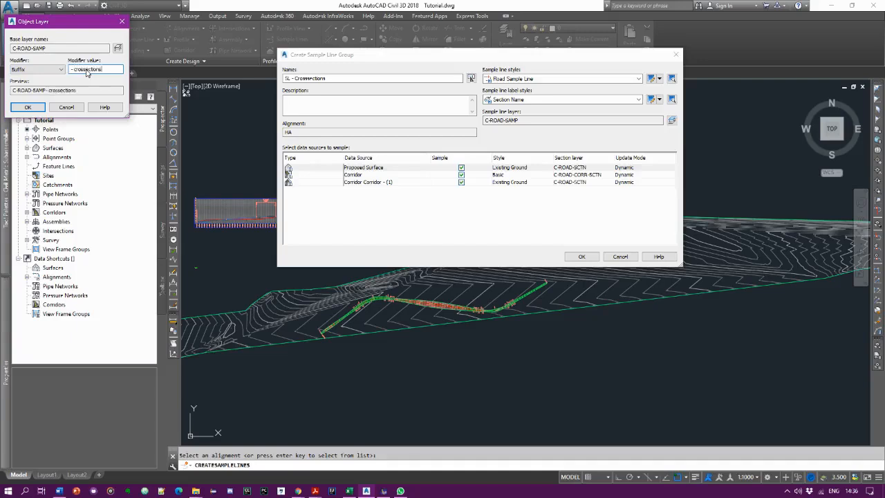
{"action": "left_click", "coordinate": [28, 108]}
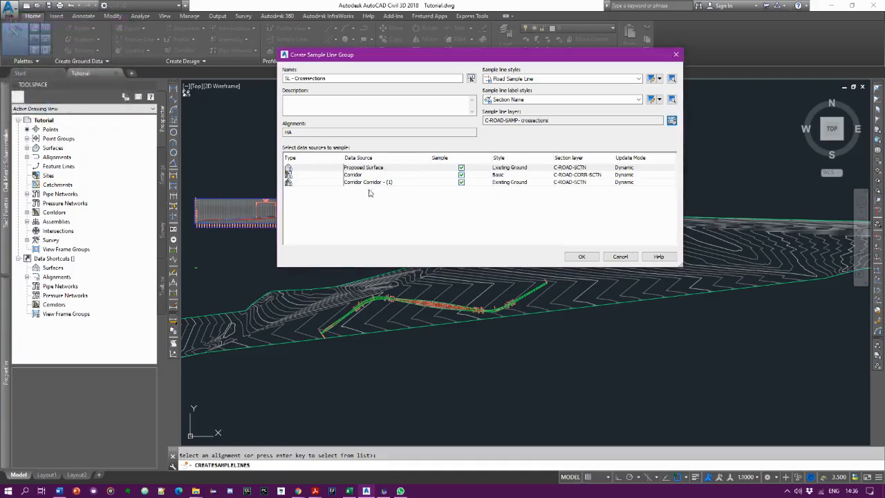
- Set the section style of the Corridor Corridor - (1) data source to Finished Ground and create the sample line group
{"action": "left_click", "coordinate": [510, 183]}
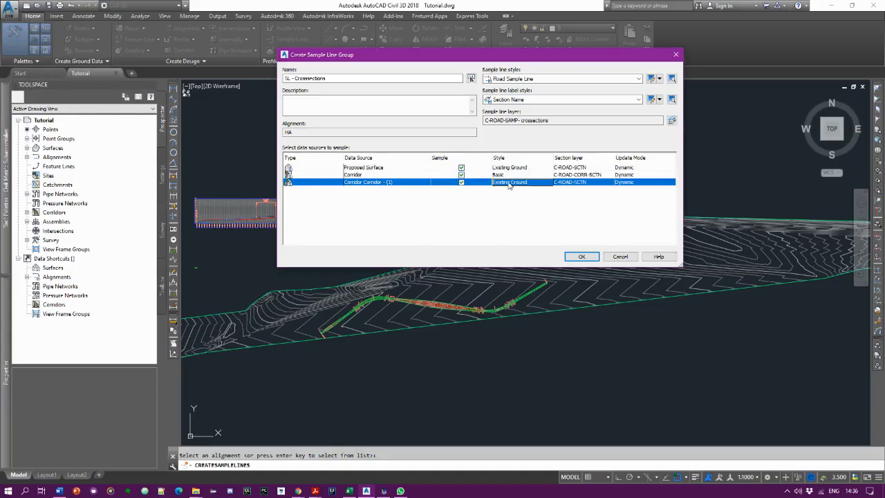
{"action": "left_click", "coordinate": [510, 183]}
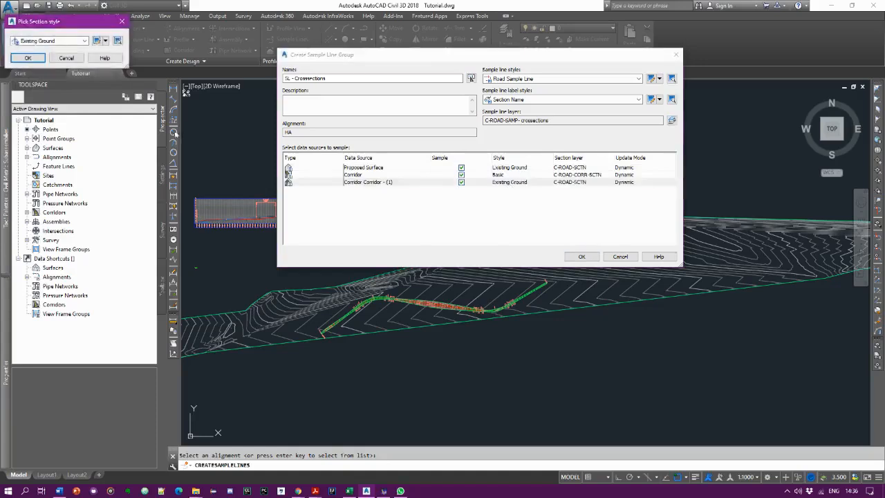
{"action": "left_click", "coordinate": [84, 41]}
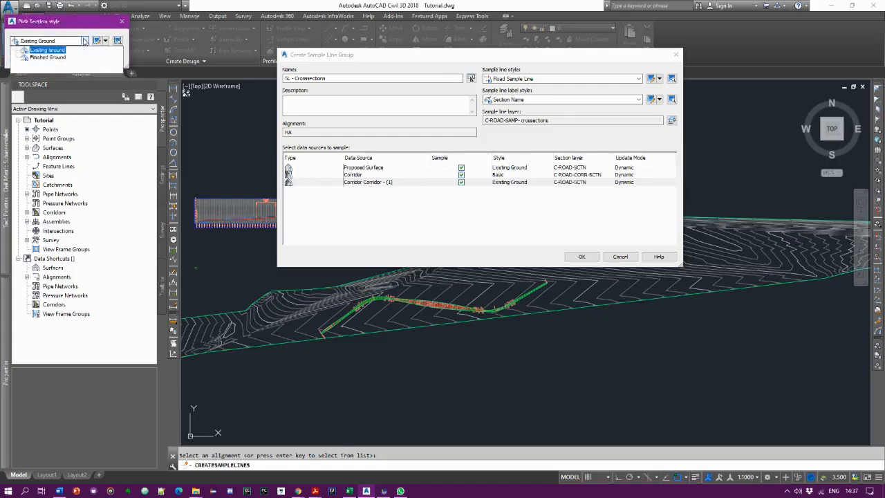
{"action": "left_click", "coordinate": [62, 58]}
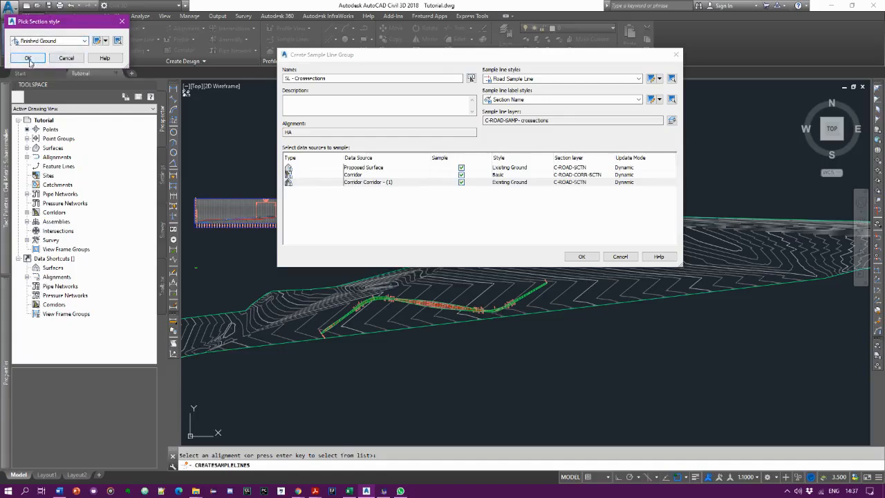
{"action": "left_click", "coordinate": [28, 59]}
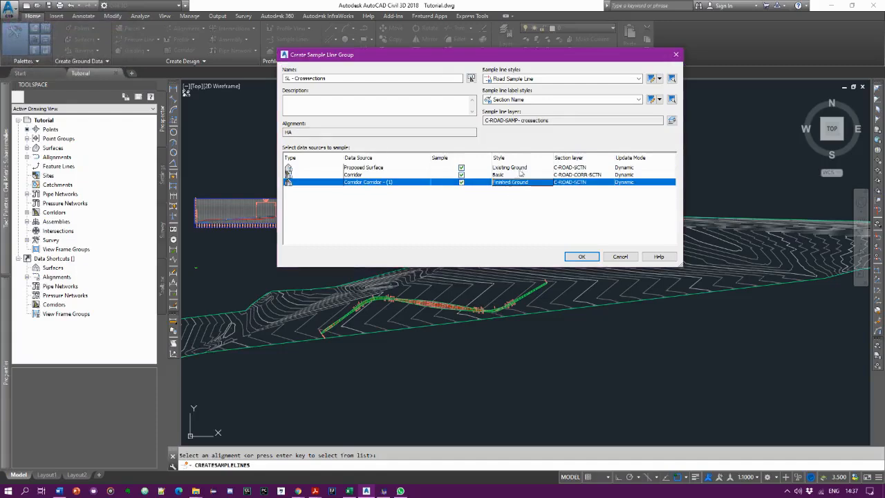
{"action": "left_click", "coordinate": [384, 184]}
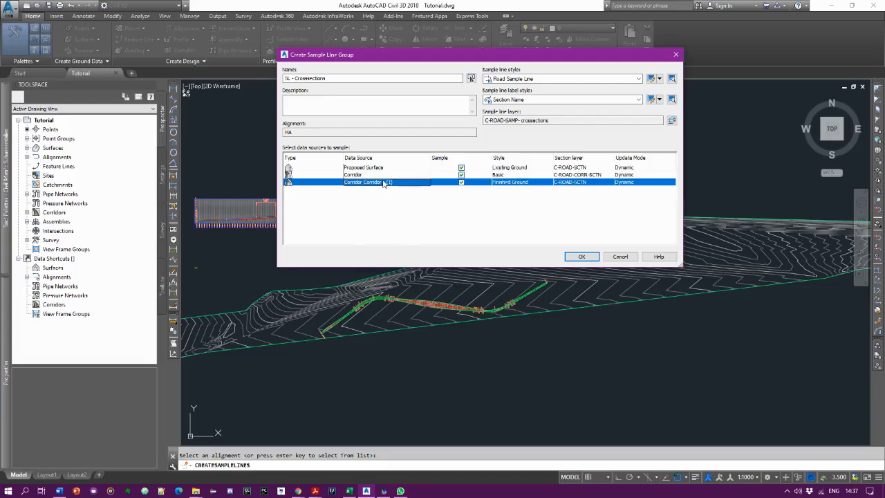
{"action": "left_click", "coordinate": [581, 257]}
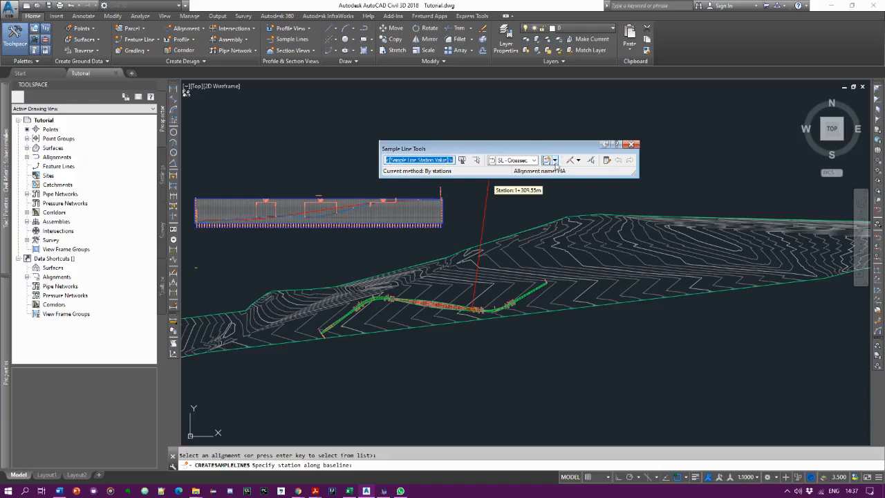
- Choose to create sample lines by range of stations, with left and right swath widths snapped to alignment HA
{"action": "left_click", "coordinate": [578, 160]}
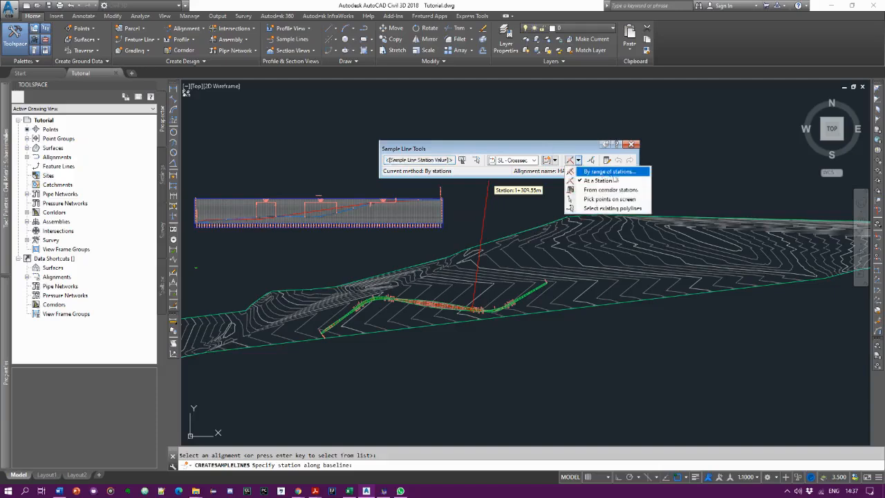
{"action": "left_click", "coordinate": [626, 172]}
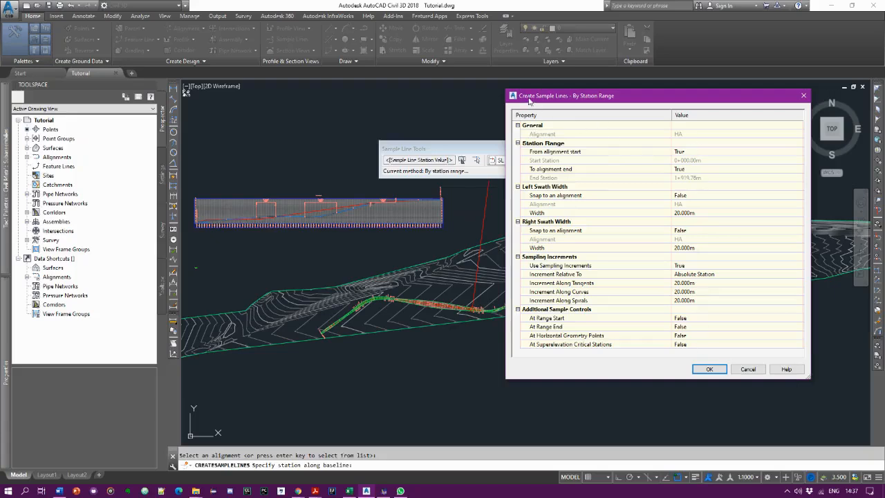
{"action": "left_click", "coordinate": [689, 196]}
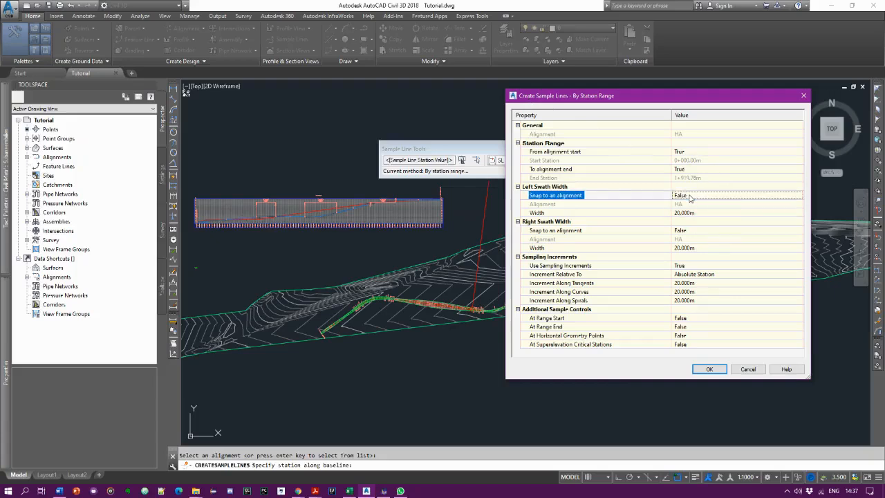
{"action": "left_click", "coordinate": [689, 197]}
{"action": "left_click", "coordinate": [690, 213]}
{"action": "left_click", "coordinate": [689, 231]}
{"action": "left_click", "coordinate": [689, 231]}
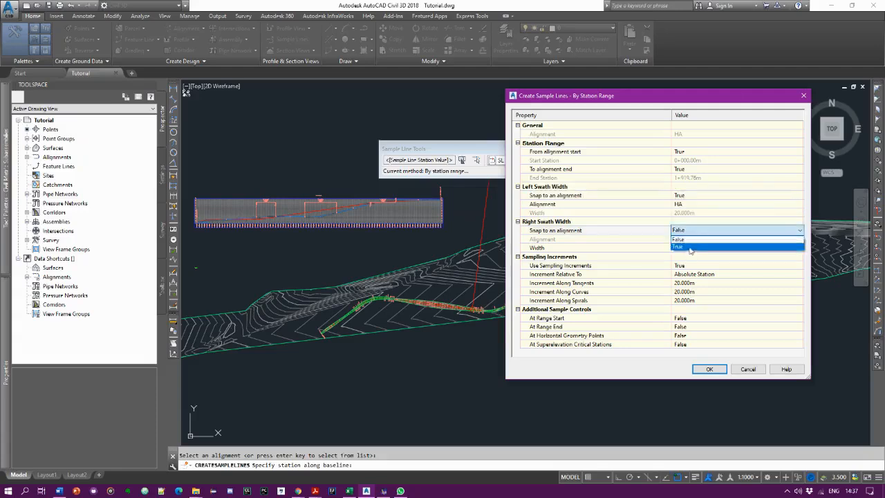
{"action": "left_click", "coordinate": [690, 246]}
- Enable additional sampling at the range start and range end by setting both to True
{"action": "left_click", "coordinate": [698, 318]}
{"action": "left_click", "coordinate": [698, 318]}
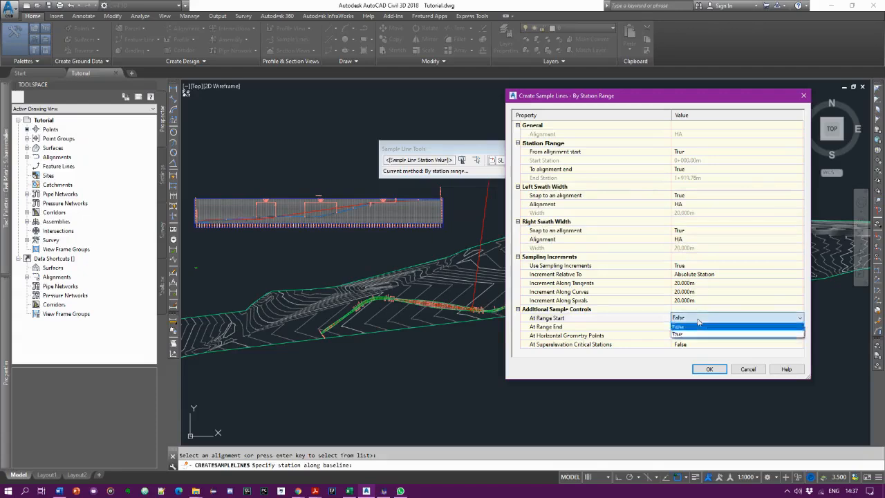
{"action": "left_click", "coordinate": [689, 334]}
{"action": "left_click", "coordinate": [694, 327]}
{"action": "left_click", "coordinate": [695, 327]}
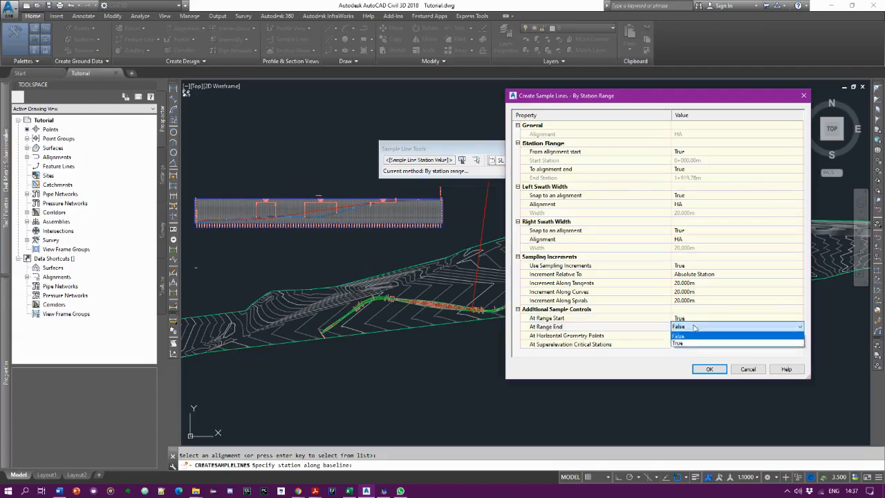
{"action": "left_click", "coordinate": [693, 343]}
- Enable additional sampling at horizontal geometry points and superelevation critical stations by setting both to True
{"action": "left_click", "coordinate": [695, 335]}
{"action": "left_click", "coordinate": [695, 336]}
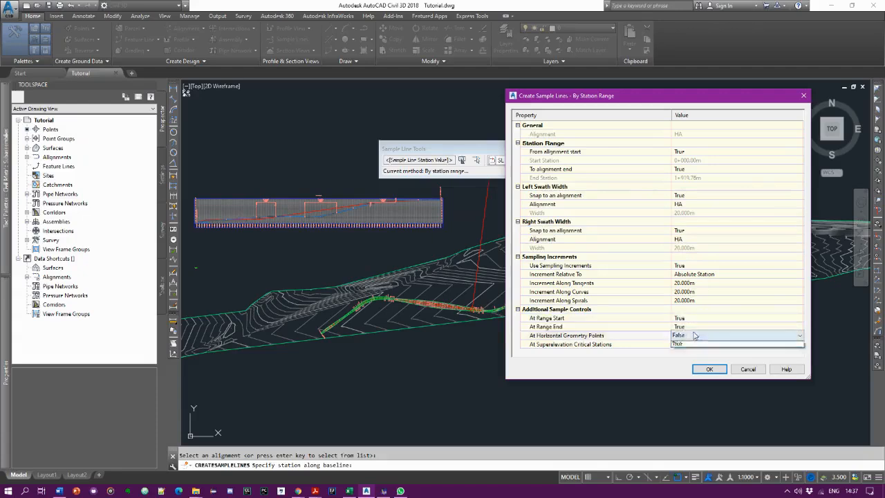
{"action": "left_click", "coordinate": [693, 352]}
{"action": "left_click", "coordinate": [695, 344]}
{"action": "left_click", "coordinate": [695, 345]}
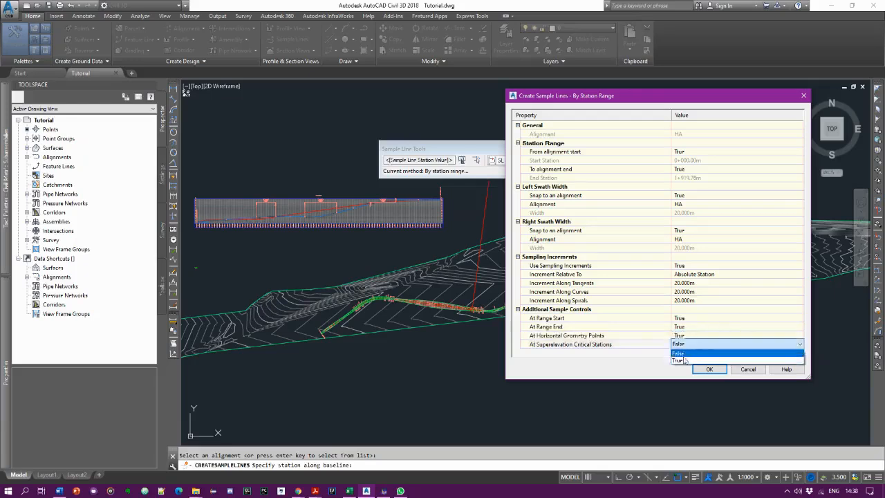
{"action": "left_click", "coordinate": [683, 361]}
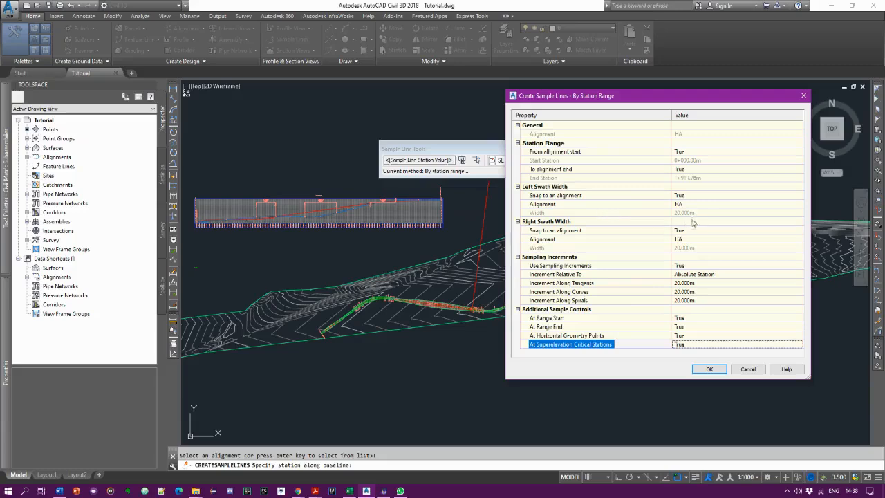
- Create the sample lines over the station range with these settings and end the sample line command
{"action": "left_click", "coordinate": [708, 369]}
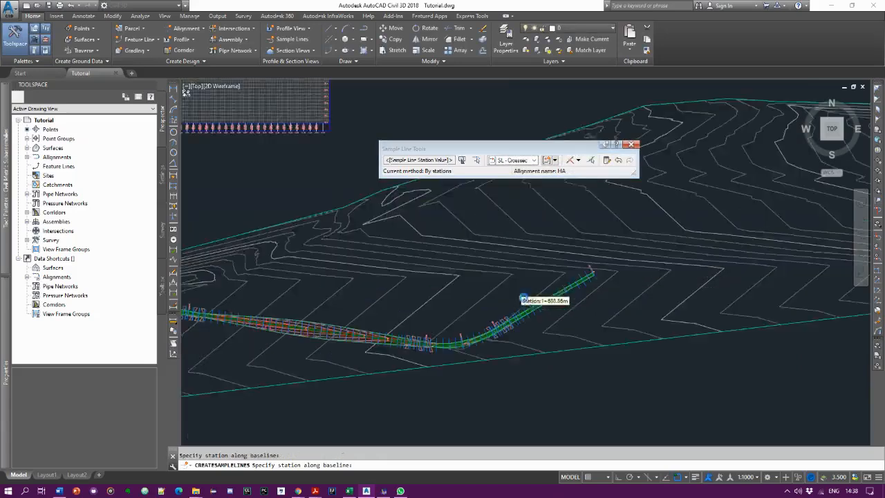
{"action": "scroll", "coordinate": [532, 304], "scroll_direction": "up", "scroll_amount": 6}
{"action": "scroll", "coordinate": [596, 335], "scroll_direction": "up", "scroll_amount": 4}
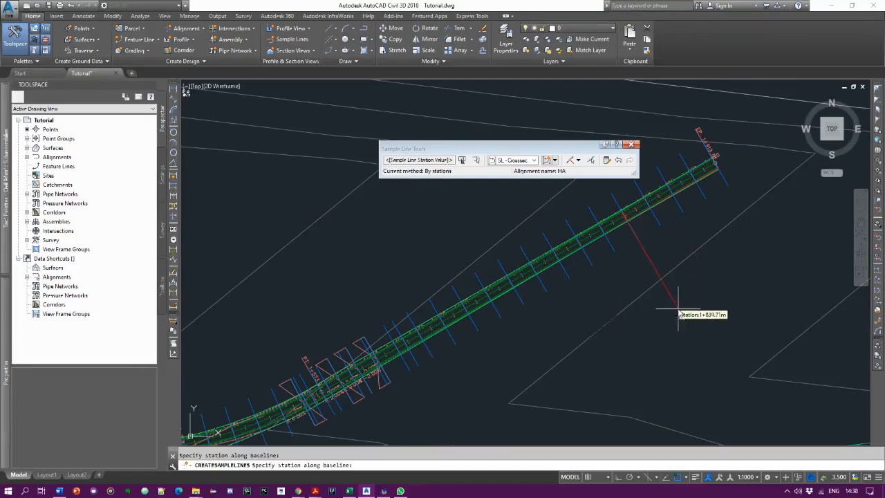
{"action": "key", "text": "Return"}
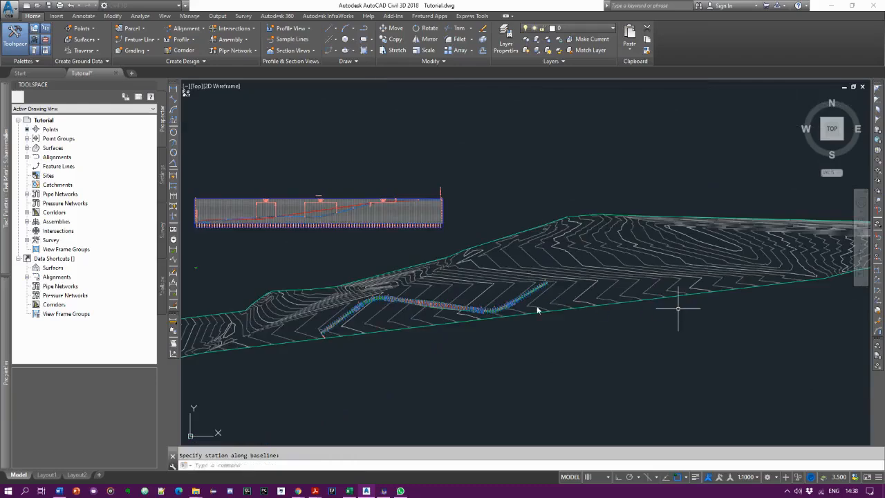
- Start creating multiple section views from the sample line at station 0+460.00, accepting the general settings and proceeding to section placement
{"action": "scroll", "coordinate": [526, 310], "scroll_direction": "up", "scroll_amount": 6}
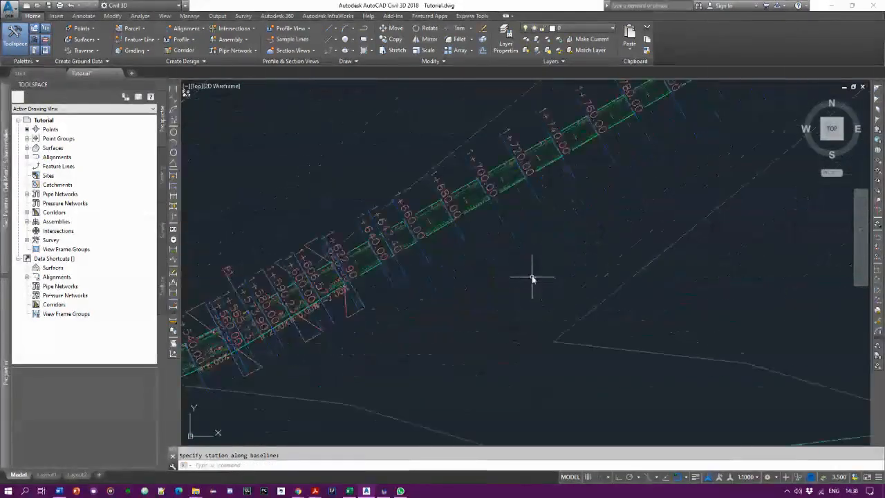
{"action": "scroll", "coordinate": [602, 232], "scroll_direction": "down", "scroll_amount": 2}
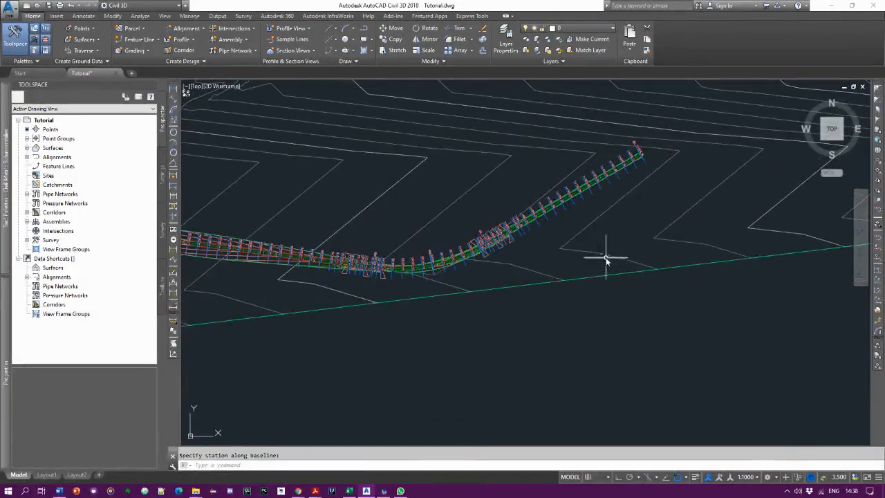
{"action": "scroll", "coordinate": [622, 235], "scroll_direction": "down", "scroll_amount": 4}
{"action": "scroll", "coordinate": [428, 275], "scroll_direction": "up", "scroll_amount": 6}
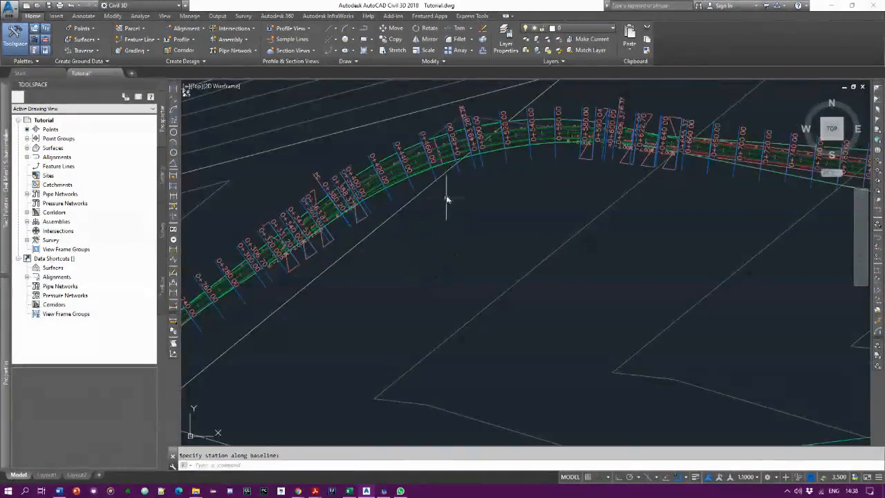
{"action": "scroll", "coordinate": [438, 191], "scroll_direction": "up", "scroll_amount": 2}
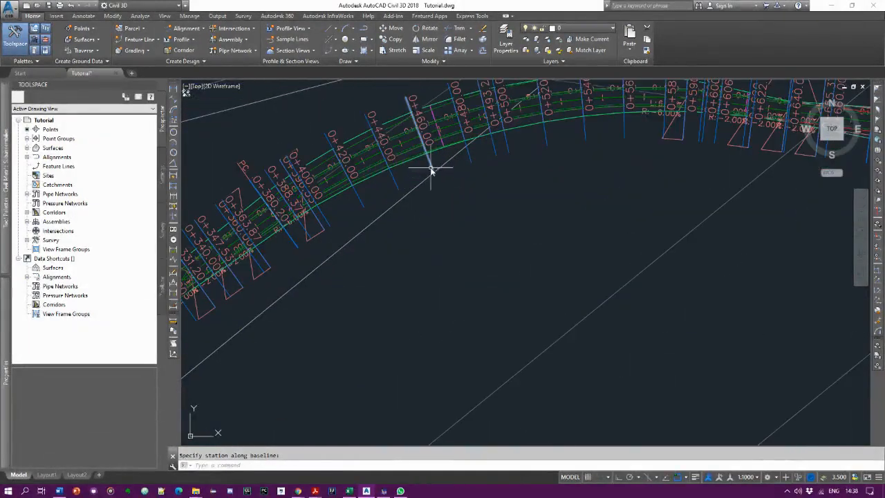
{"action": "left_click", "coordinate": [432, 171]}
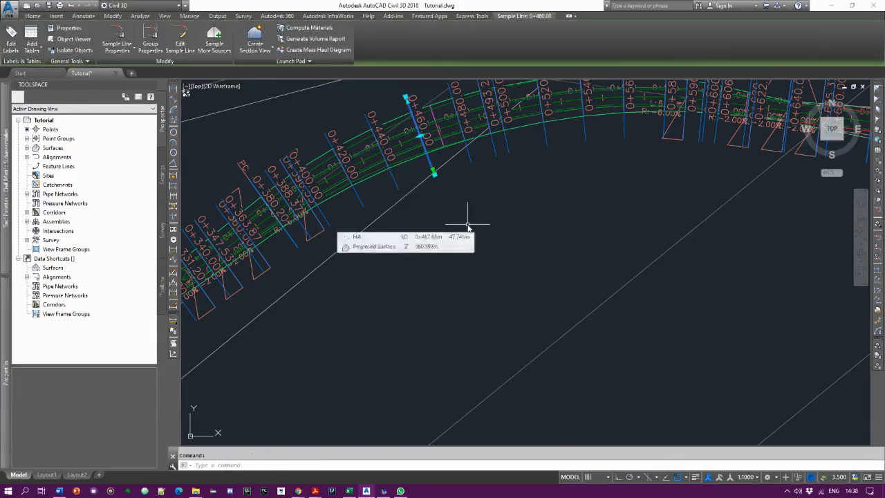
{"action": "left_click", "coordinate": [270, 50]}
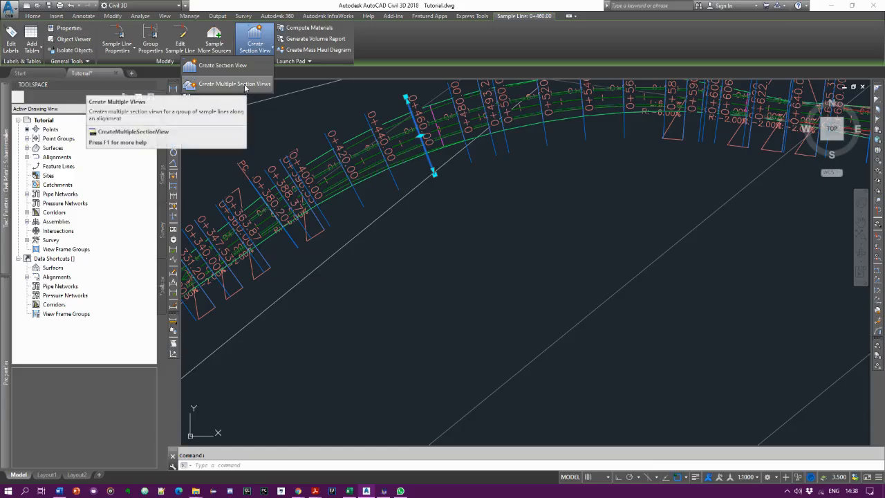
{"action": "left_click", "coordinate": [235, 84]}
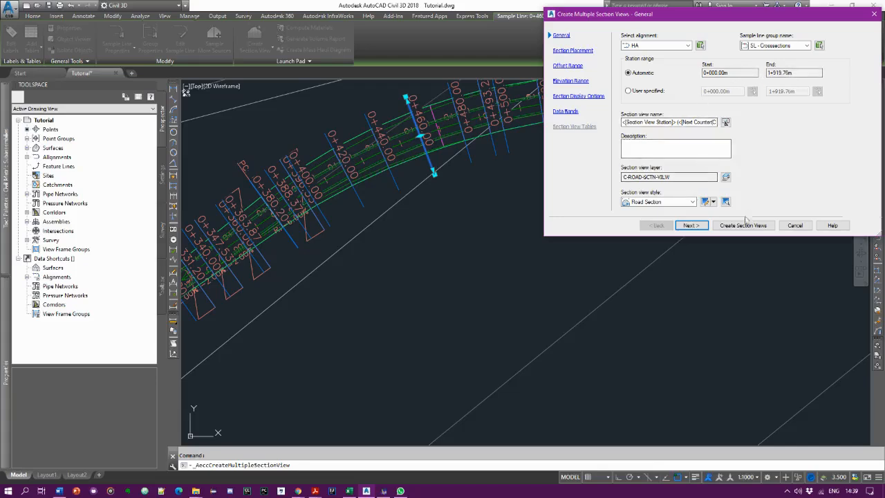
{"action": "left_click", "coordinate": [692, 225]}
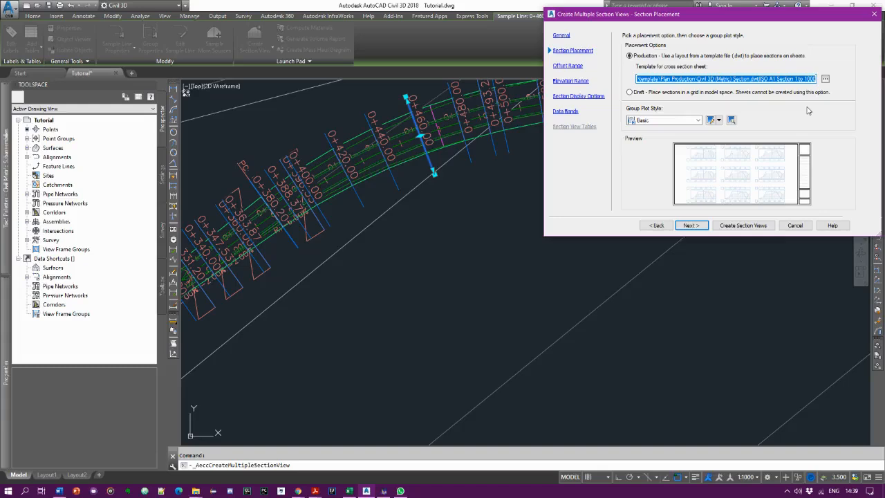
- Accept production placement with the Basic group plot style, automatic offset and elevation ranges, and the default section display options, proceeding to data bands
{"action": "left_click", "coordinate": [698, 225]}
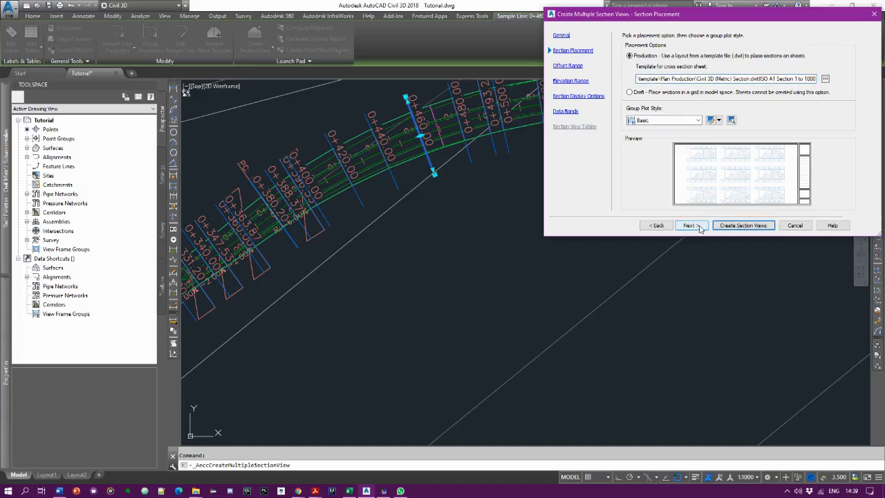
{"action": "left_click", "coordinate": [692, 226]}
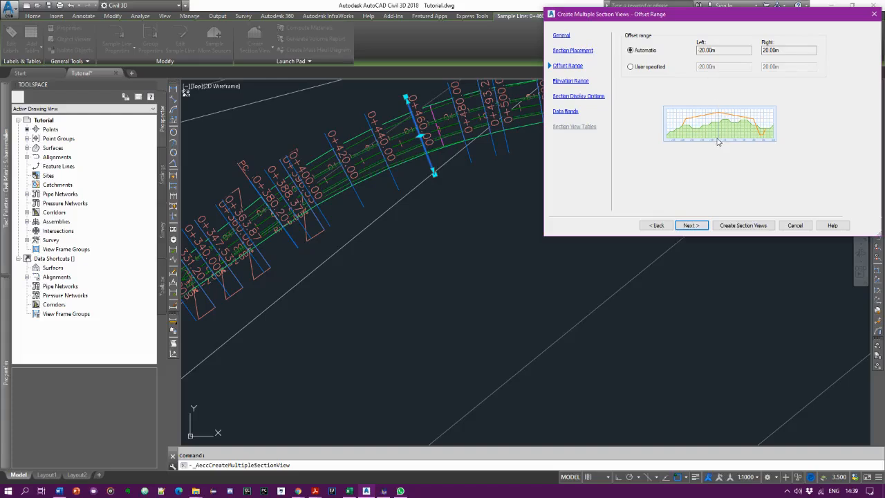
{"action": "left_click", "coordinate": [689, 225]}
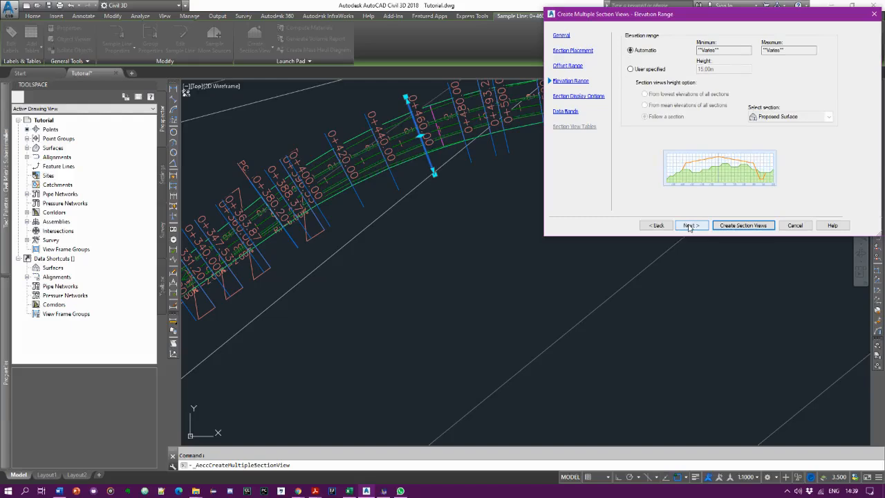
{"action": "left_click", "coordinate": [689, 226]}
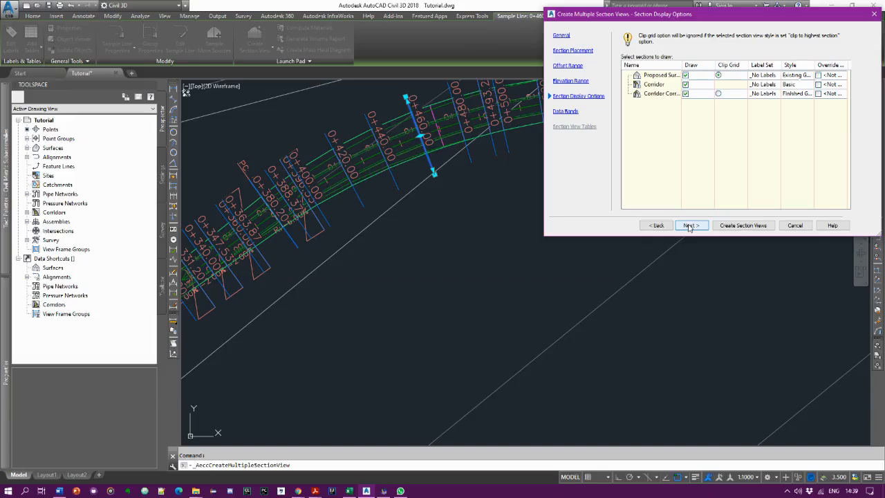
{"action": "left_click", "coordinate": [690, 225]}
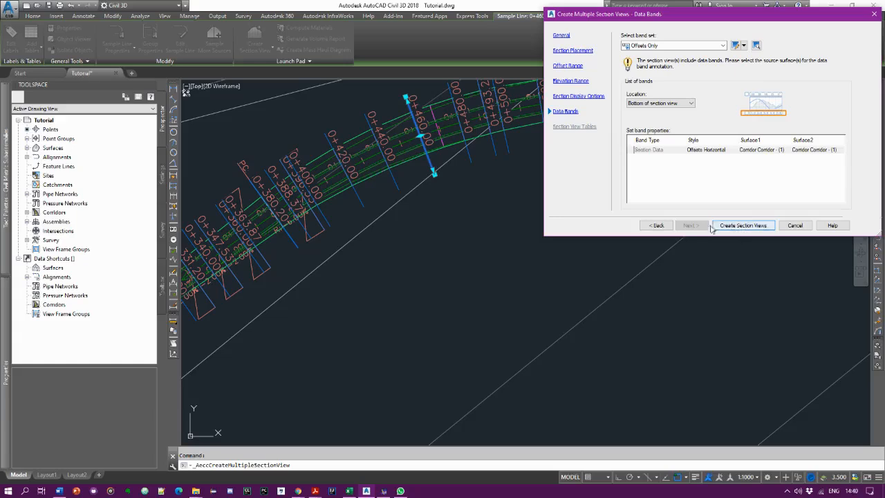
- Create the section views with the Offsets Only band set and place their origin in the empty area above the surface, beyond the profile view
{"action": "left_click", "coordinate": [738, 227]}
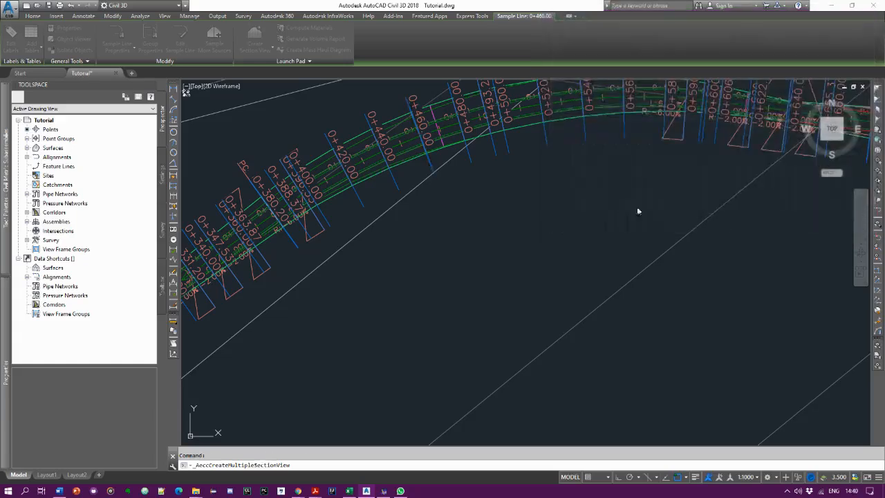
{"action": "scroll", "coordinate": [578, 218], "scroll_direction": "down", "scroll_amount": 5}
{"action": "scroll", "coordinate": [581, 226], "scroll_direction": "down", "scroll_amount": 4}
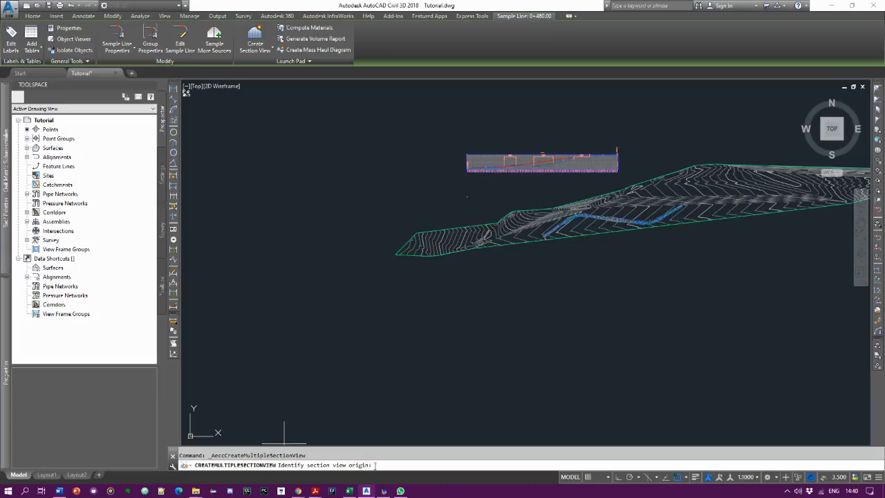
{"action": "scroll", "coordinate": [347, 232], "scroll_direction": "down", "scroll_amount": 2}
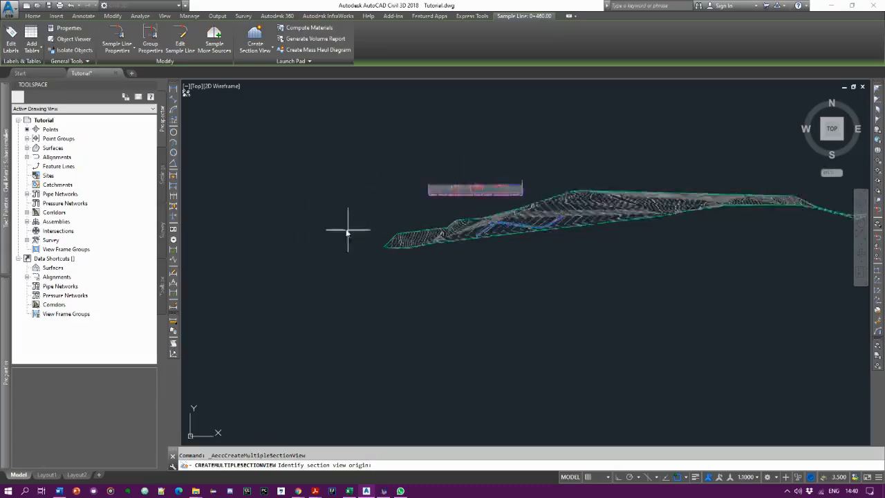
{"action": "scroll", "coordinate": [503, 177], "scroll_direction": "up", "scroll_amount": 2}
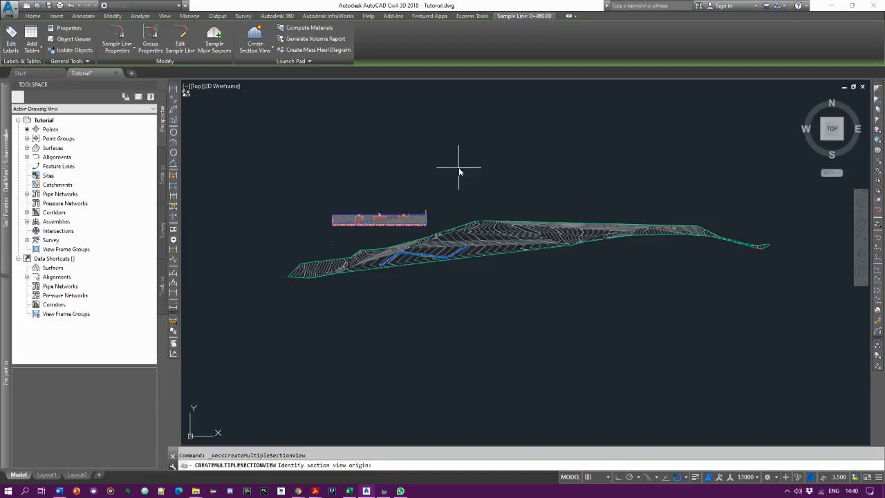
{"action": "scroll", "coordinate": [470, 162], "scroll_direction": "up", "scroll_amount": 2}
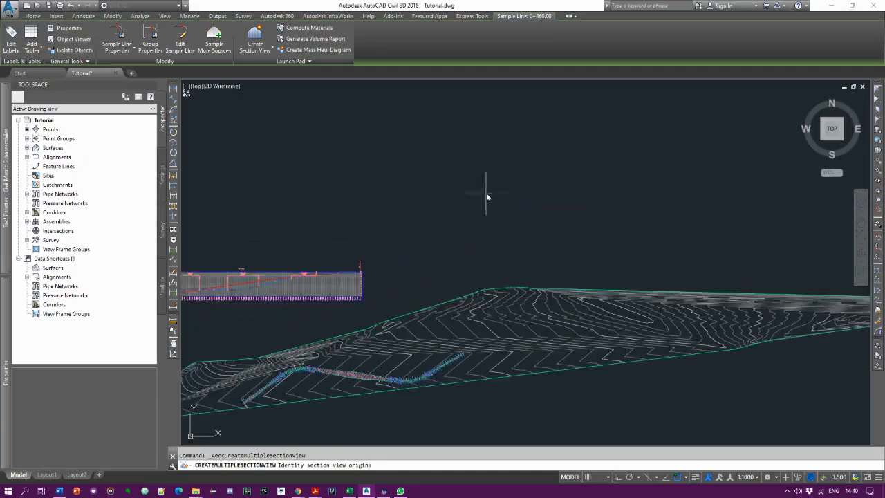
{"action": "left_click", "coordinate": [506, 164]}
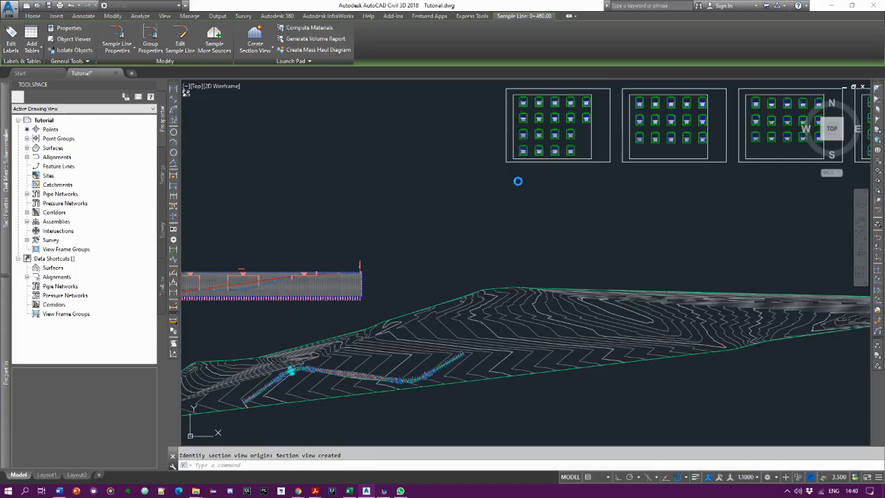
- Examine the section views on the first sheet, checking the station labels, grid and corridor shape, including station 0+000.00
{"action": "scroll", "coordinate": [518, 180], "scroll_direction": "down", "scroll_amount": 2}
{"action": "scroll", "coordinate": [518, 185], "scroll_direction": "down", "scroll_amount": 2}
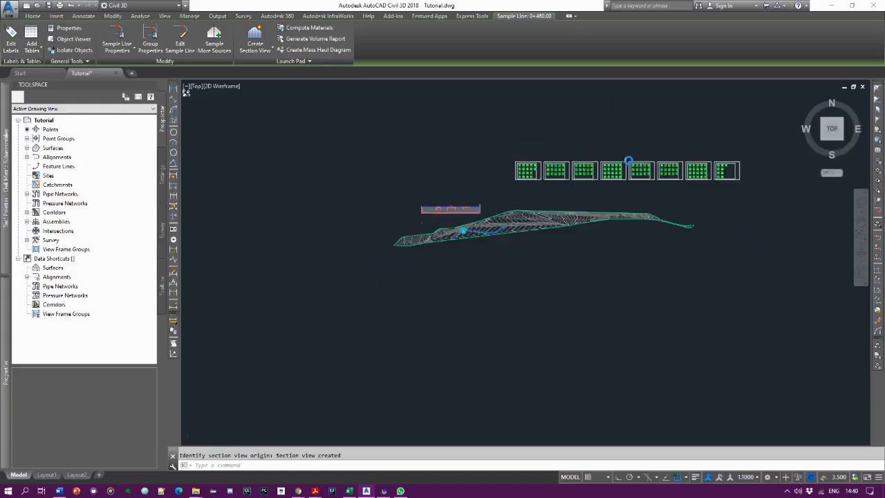
{"action": "scroll", "coordinate": [601, 174], "scroll_direction": "down", "scroll_amount": 3}
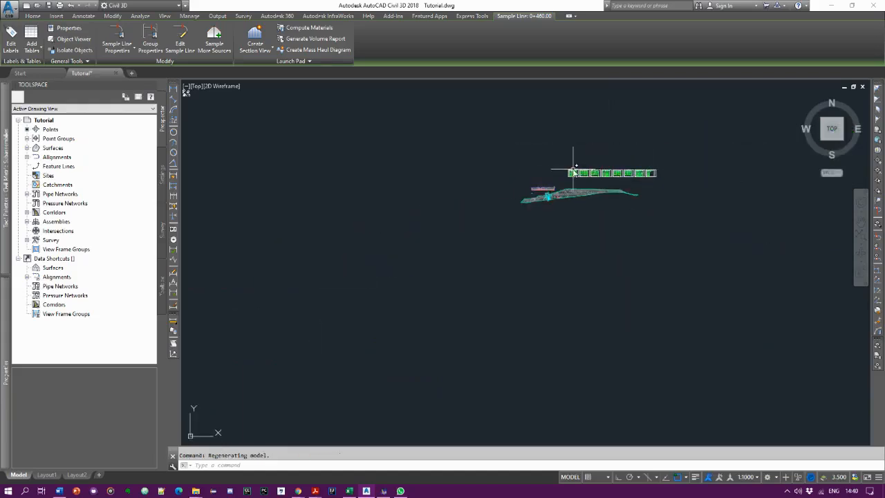
{"action": "scroll", "coordinate": [574, 171], "scroll_direction": "up", "scroll_amount": 8}
{"action": "scroll", "coordinate": [508, 157], "scroll_direction": "up", "scroll_amount": 10}
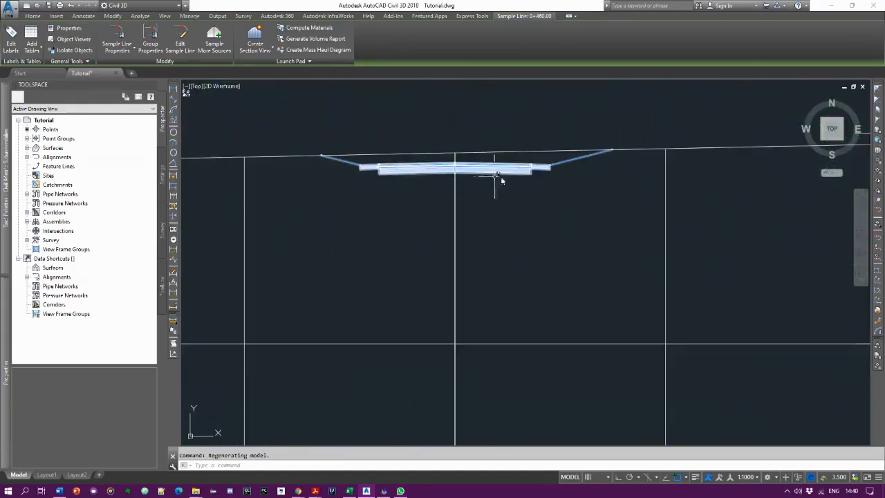
{"action": "scroll", "coordinate": [352, 174], "scroll_direction": "down", "scroll_amount": 8}
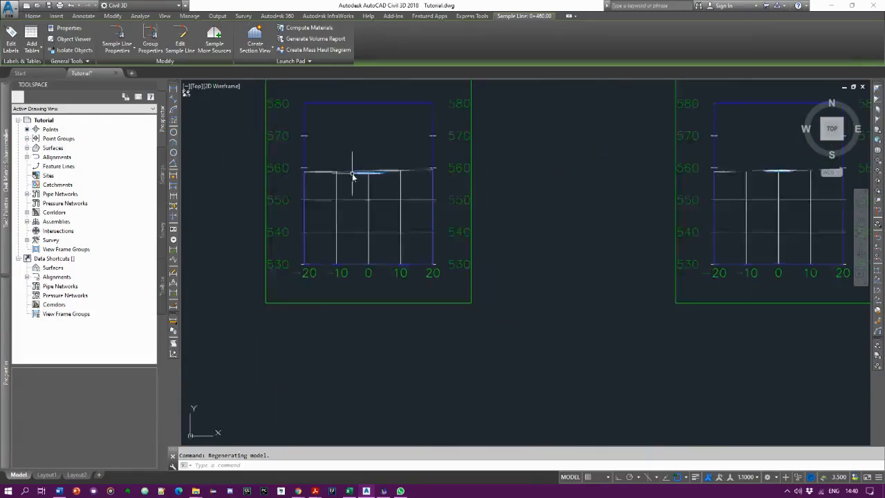
{"action": "scroll", "coordinate": [449, 234], "scroll_direction": "down", "scroll_amount": 3}
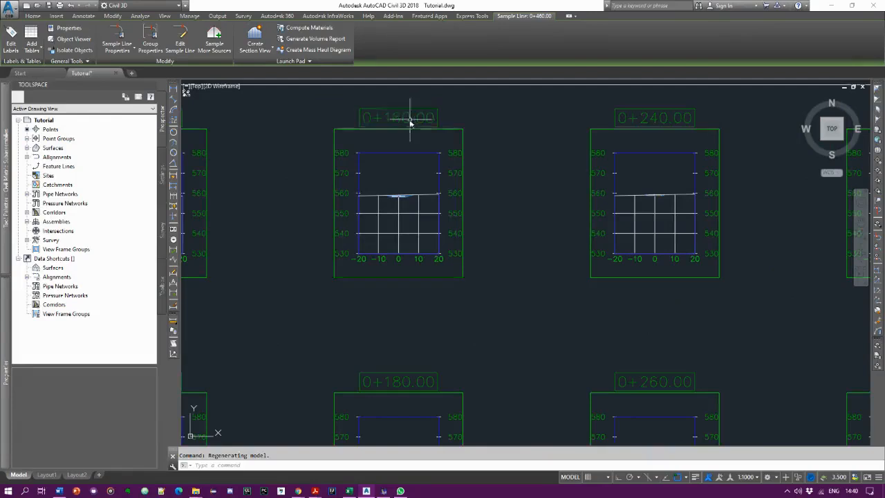
{"action": "scroll", "coordinate": [496, 143], "scroll_direction": "down", "scroll_amount": 5}
{"action": "scroll", "coordinate": [348, 141], "scroll_direction": "up", "scroll_amount": 7}
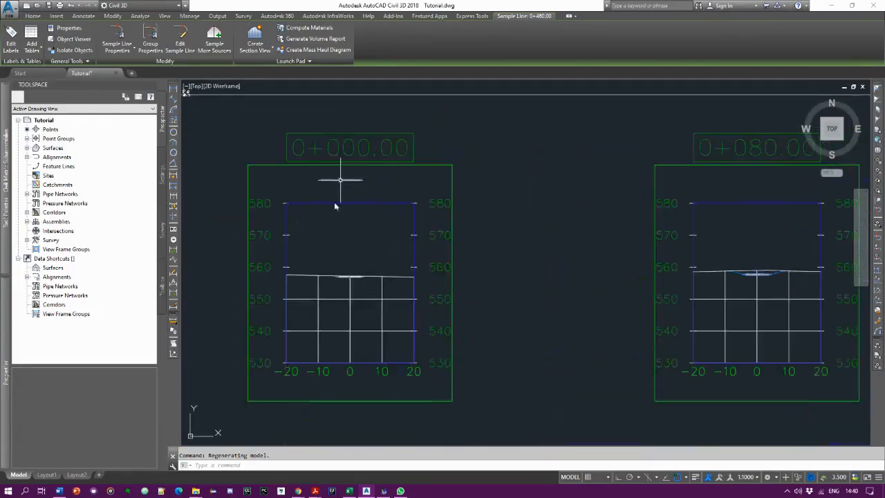
{"action": "scroll", "coordinate": [355, 259], "scroll_direction": "up", "scroll_amount": 2}
{"action": "scroll", "coordinate": [355, 260], "scroll_direction": "down", "scroll_amount": 2}
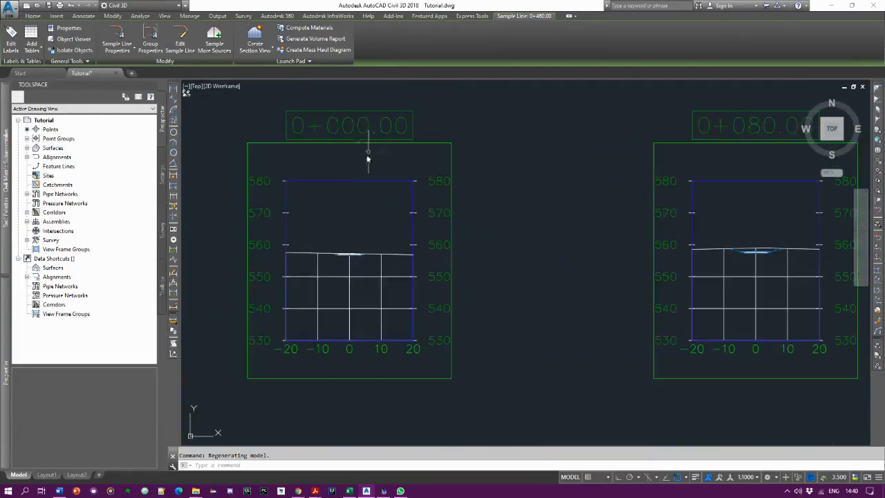
{"action": "scroll", "coordinate": [340, 257], "scroll_direction": "up", "scroll_amount": 6}
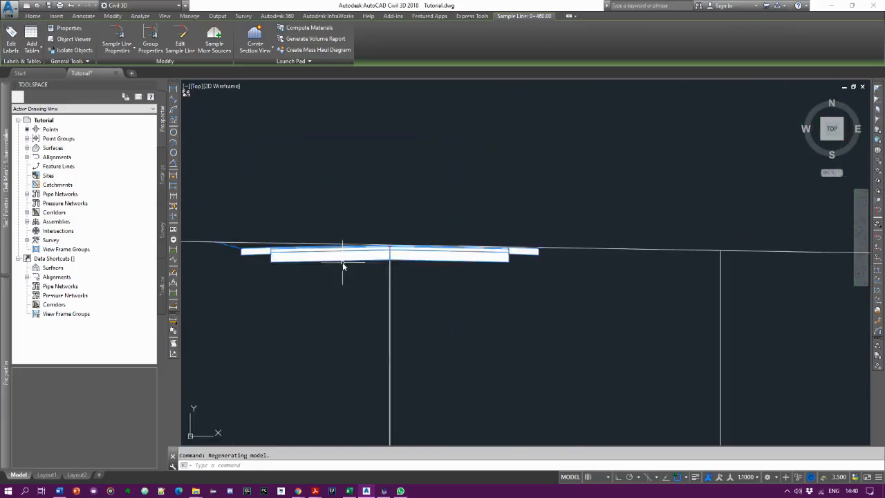
{"action": "scroll", "coordinate": [343, 265], "scroll_direction": "down", "scroll_amount": 8}
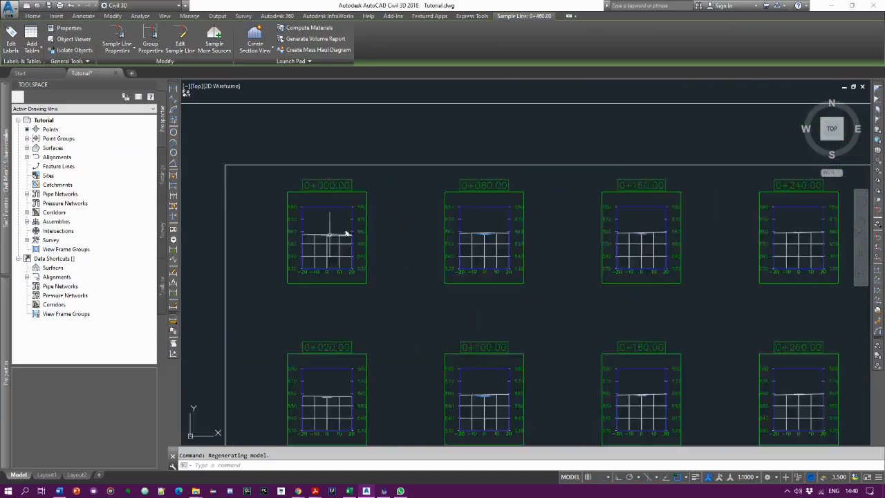
- Inspect the corridor in the final section view at station 1+919.76 and review the arrangement of all section sheets beside the surface
{"action": "scroll", "coordinate": [482, 237], "scroll_direction": "down", "scroll_amount": 7}
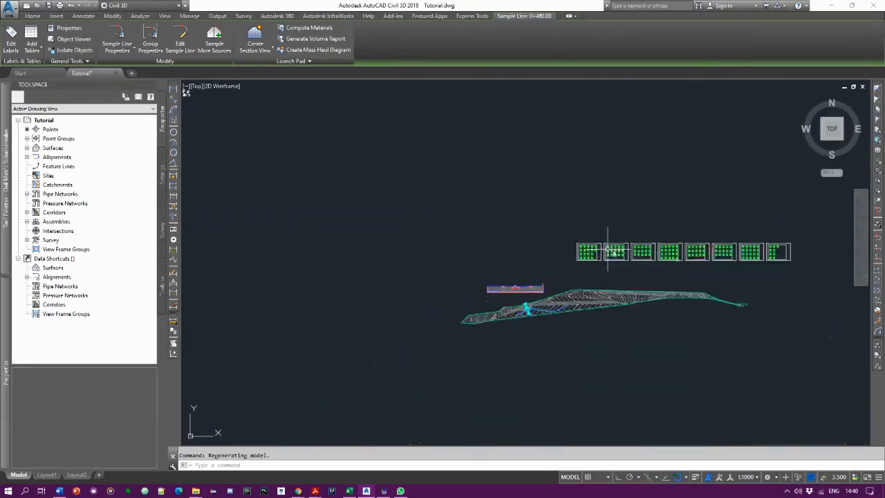
{"action": "scroll", "coordinate": [780, 265], "scroll_direction": "up", "scroll_amount": 8}
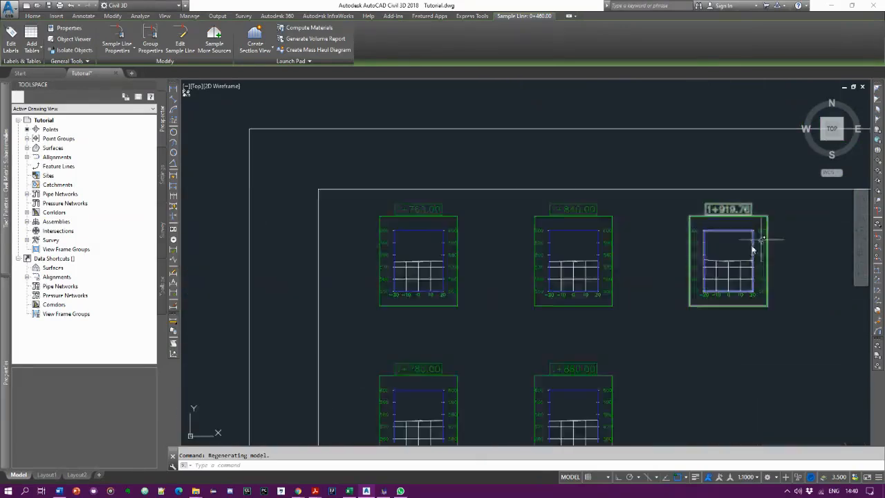
{"action": "scroll", "coordinate": [730, 273], "scroll_direction": "up", "scroll_amount": 3}
{"action": "scroll", "coordinate": [648, 272], "scroll_direction": "down", "scroll_amount": 4}
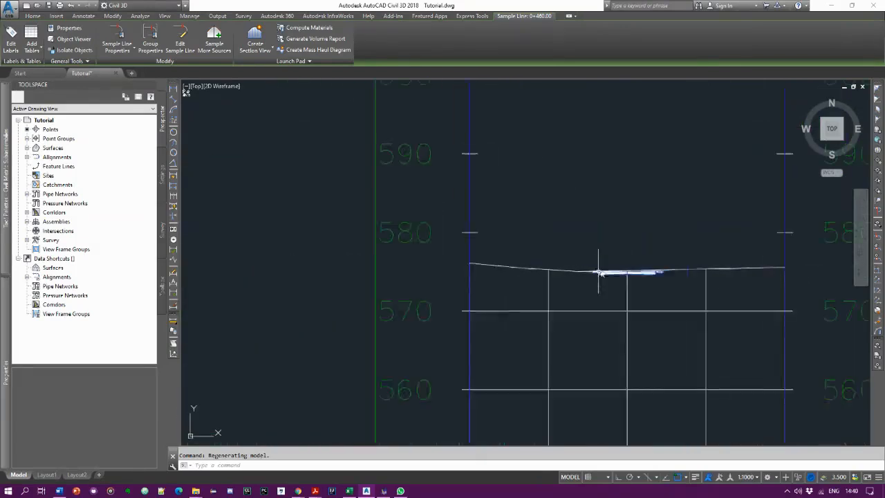
{"action": "scroll", "coordinate": [615, 277], "scroll_direction": "up", "scroll_amount": 5}
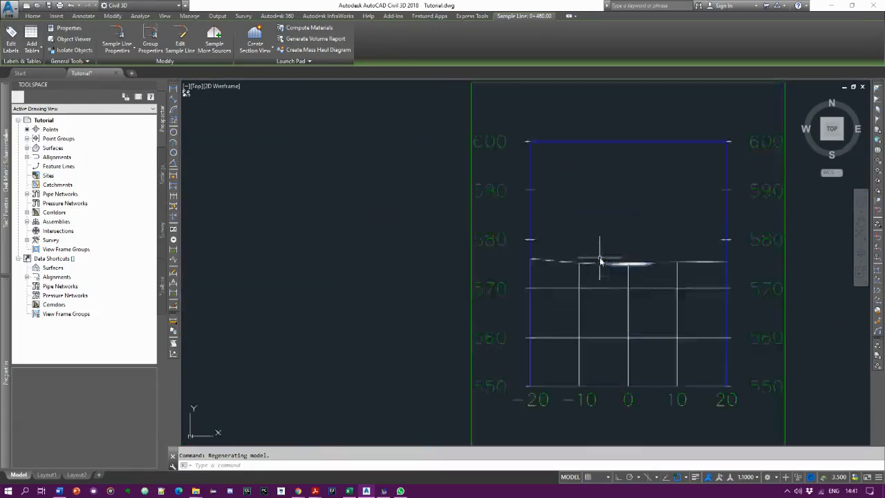
{"action": "scroll", "coordinate": [640, 282], "scroll_direction": "up", "scroll_amount": 2}
{"action": "scroll", "coordinate": [587, 278], "scroll_direction": "up", "scroll_amount": 4}
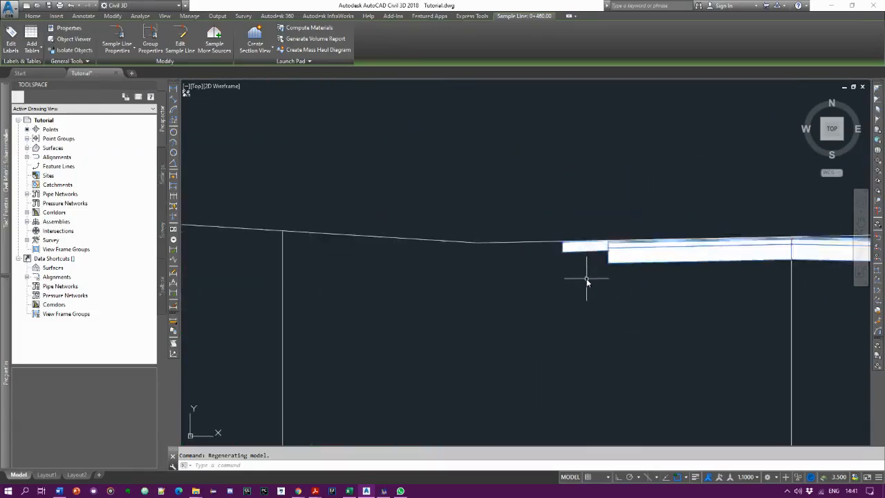
{"action": "scroll", "coordinate": [594, 262], "scroll_direction": "down", "scroll_amount": 5}
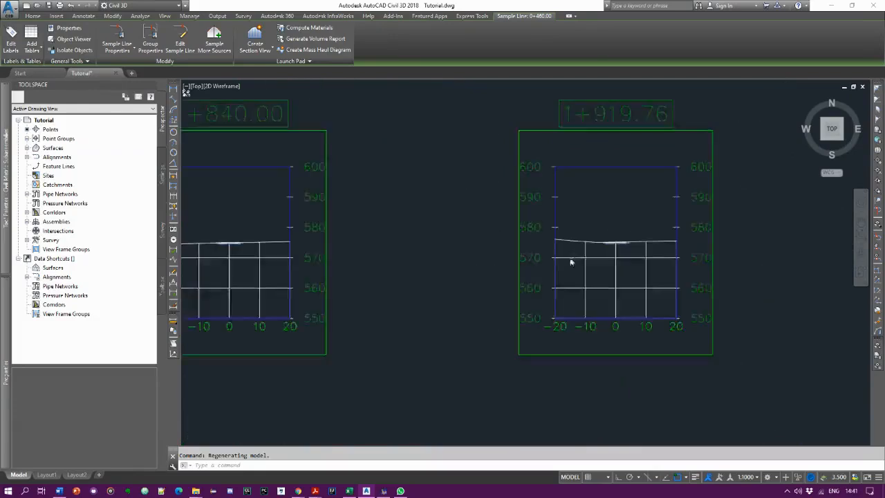
{"action": "scroll", "coordinate": [372, 285], "scroll_direction": "down", "scroll_amount": 10}
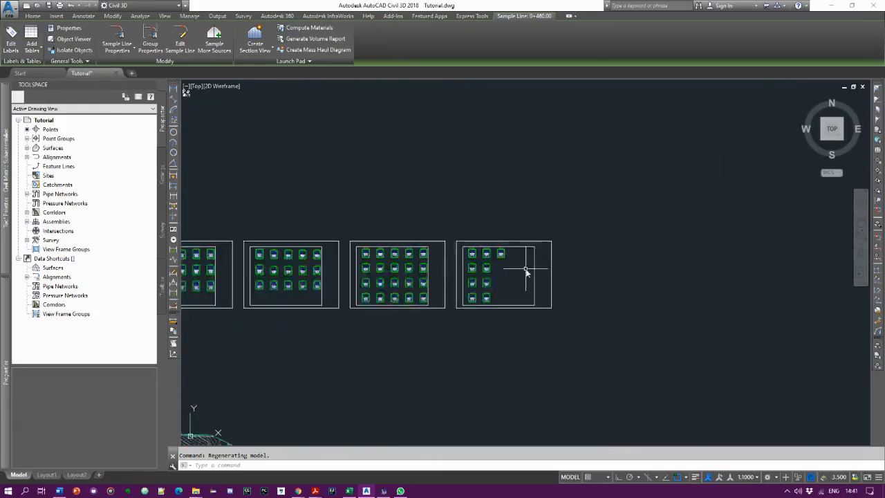
{"action": "scroll", "coordinate": [538, 278], "scroll_direction": "down", "scroll_amount": 2}
{"action": "scroll", "coordinate": [543, 273], "scroll_direction": "down", "scroll_amount": 2}
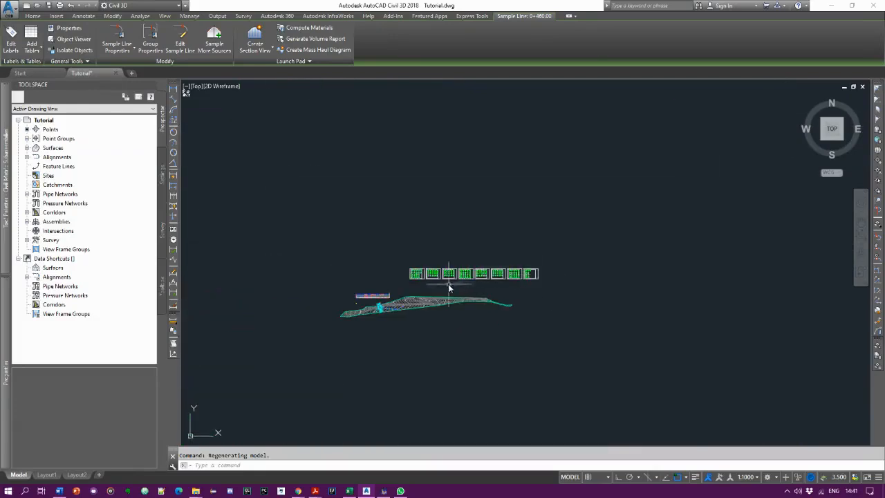
{"action": "scroll", "coordinate": [450, 283], "scroll_direction": "up", "scroll_amount": 2}
{"action": "scroll", "coordinate": [450, 284], "scroll_direction": "up", "scroll_amount": 1}
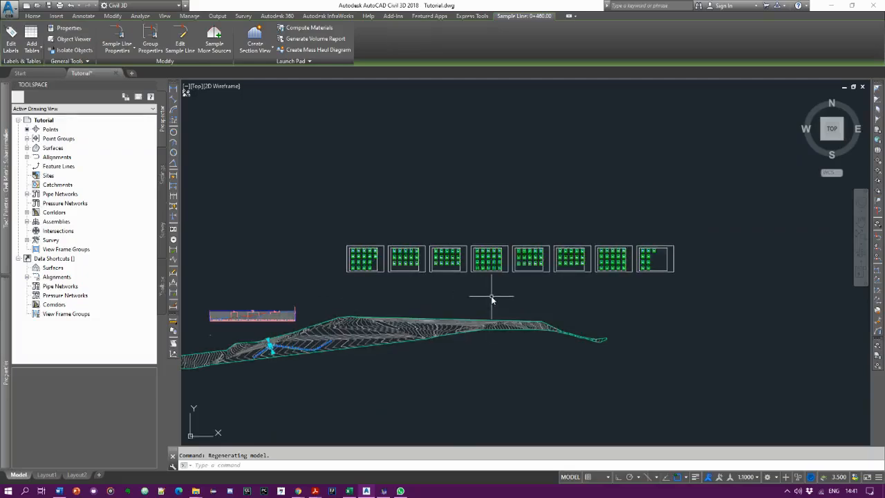
{"action": "scroll", "coordinate": [538, 283], "scroll_direction": "down", "scroll_amount": 2}
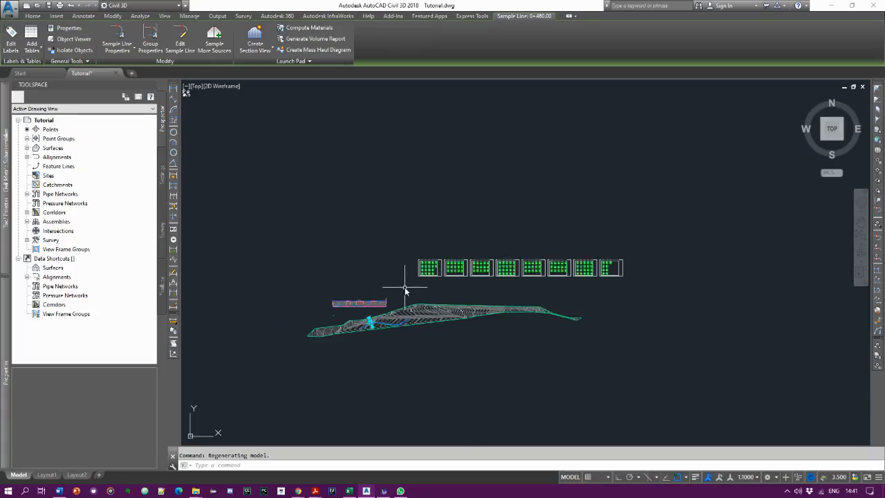
{"action": "scroll", "coordinate": [376, 338], "scroll_direction": "up", "scroll_amount": 4}
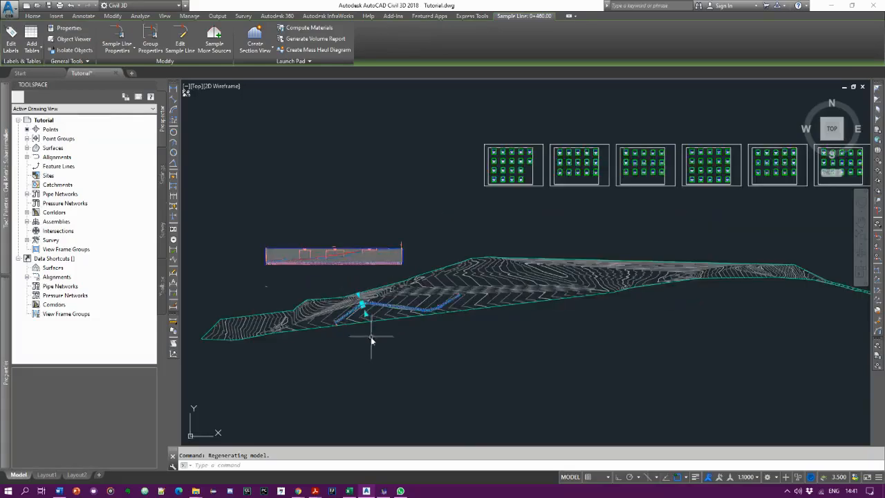